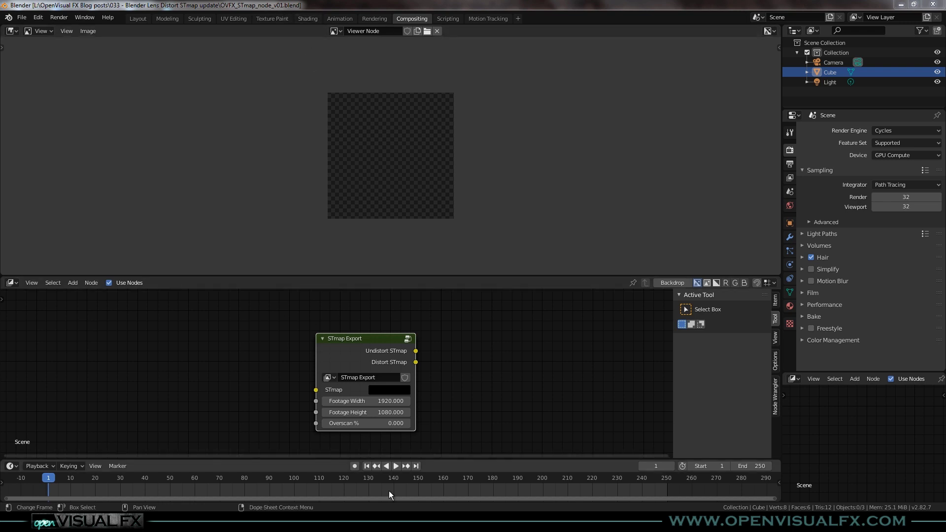
# Step: Open the recent file OVFX_STmap_node_demo_v01.blend, discarding the changes to the current project
pyautogui.moveTo(375, 351)
pyautogui.mouseDown()
pyautogui.moveTo(392, 344)
pyautogui.moveTo(365, 346)
pyautogui.mouseUp()
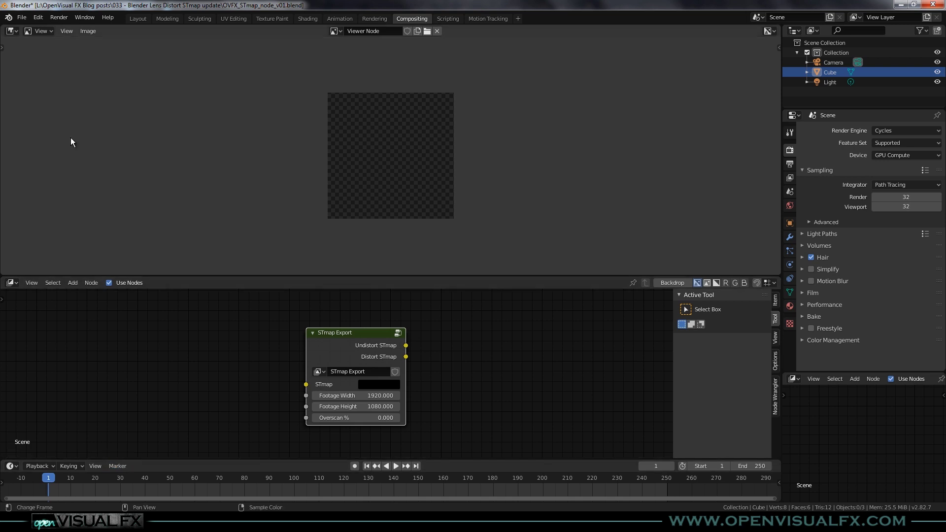
pyautogui.click(22, 17)
pyautogui.moveTo(38, 17)
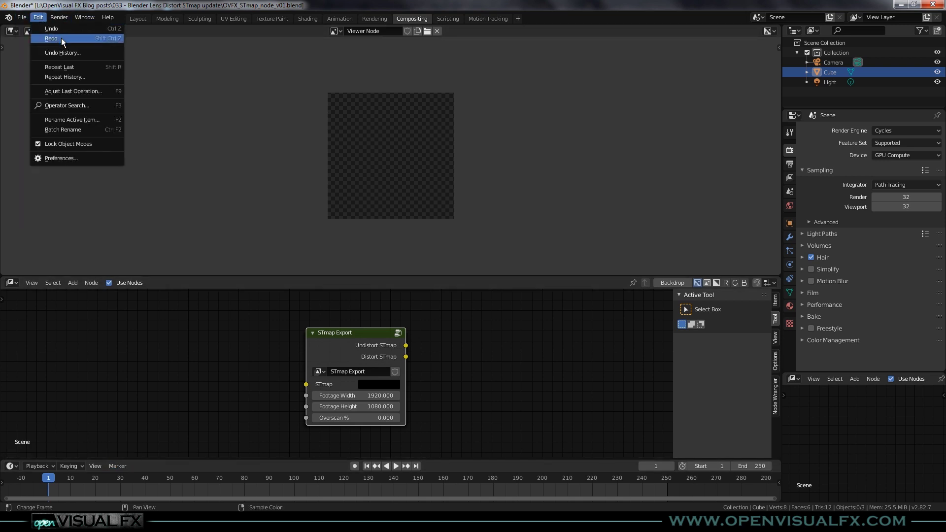
pyautogui.click(22, 18)
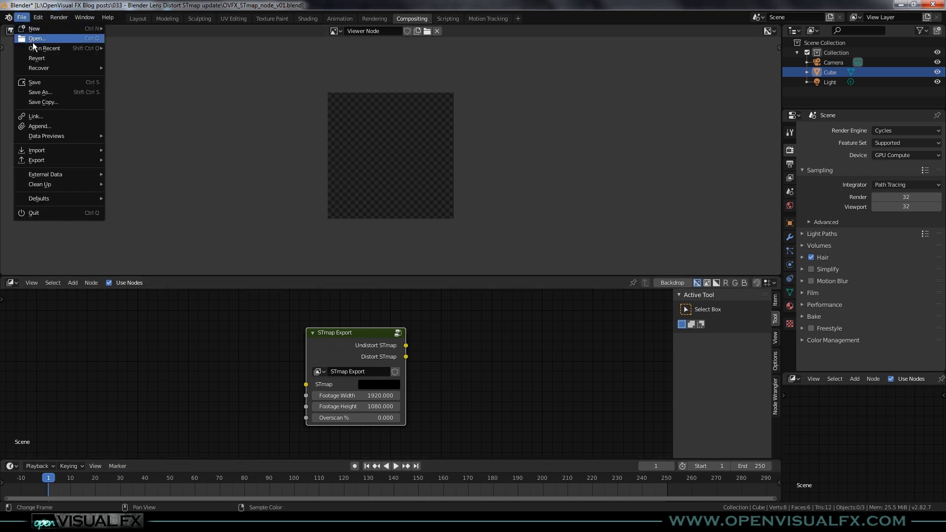
pyautogui.moveTo(34, 49)
pyautogui.click(242, 59)
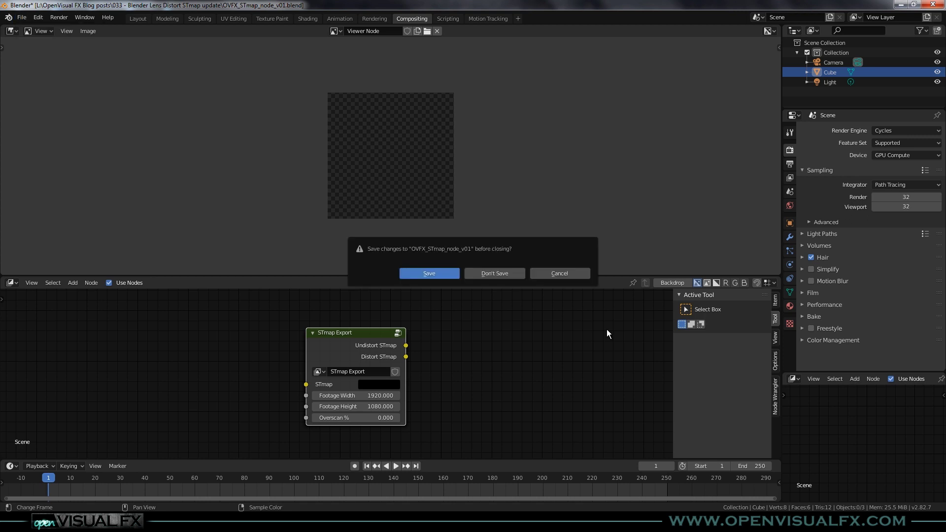
pyautogui.click(510, 274)
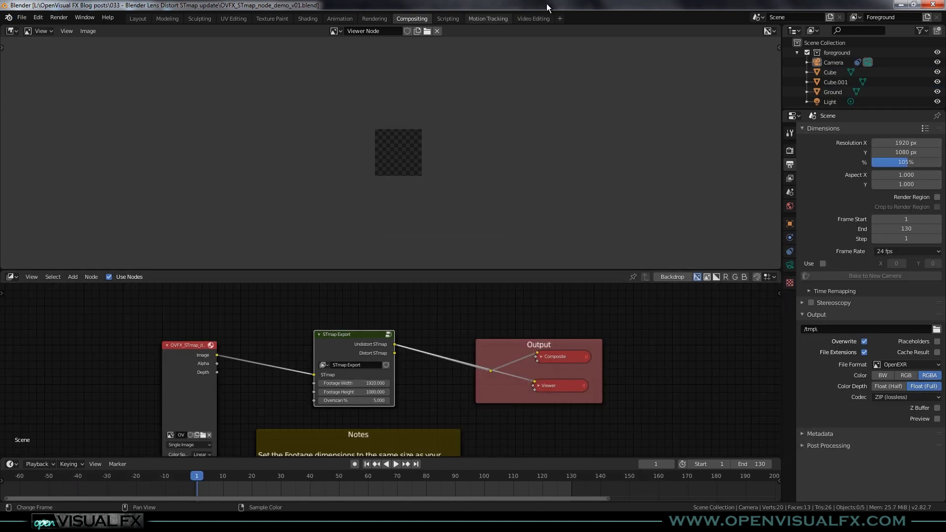
# Step: Examine the tracked clip's lens distortion coefficients in the Motion Tracking workspace and return to the Compositing workspace
pyautogui.click(487, 18)
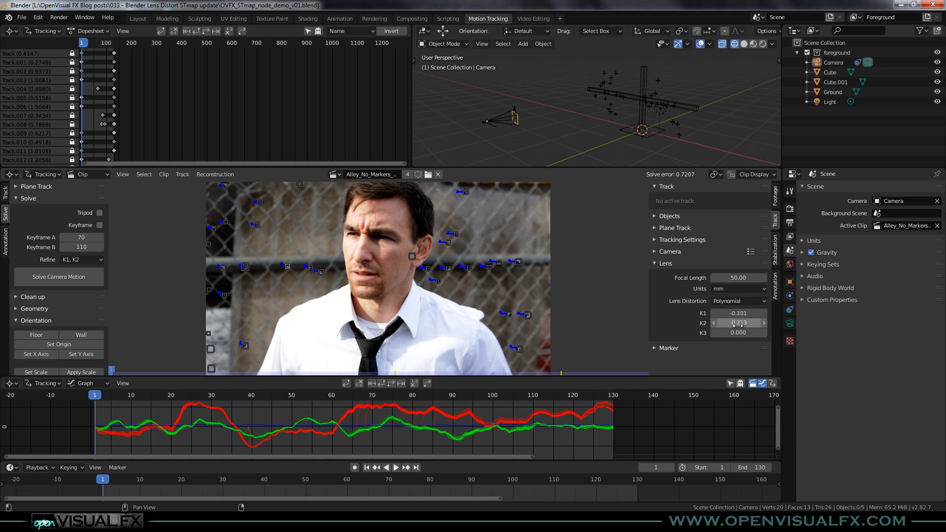
pyautogui.click(402, 19)
# Step: Preview the source STmap image node's output in the Viewer and examine the STmap Export node setup
pyautogui.keyDown('ctrl'); pyautogui.keyDown('shift'); pyautogui.click(185, 342); pyautogui.keyUp('shift'); pyautogui.keyUp('ctrl')
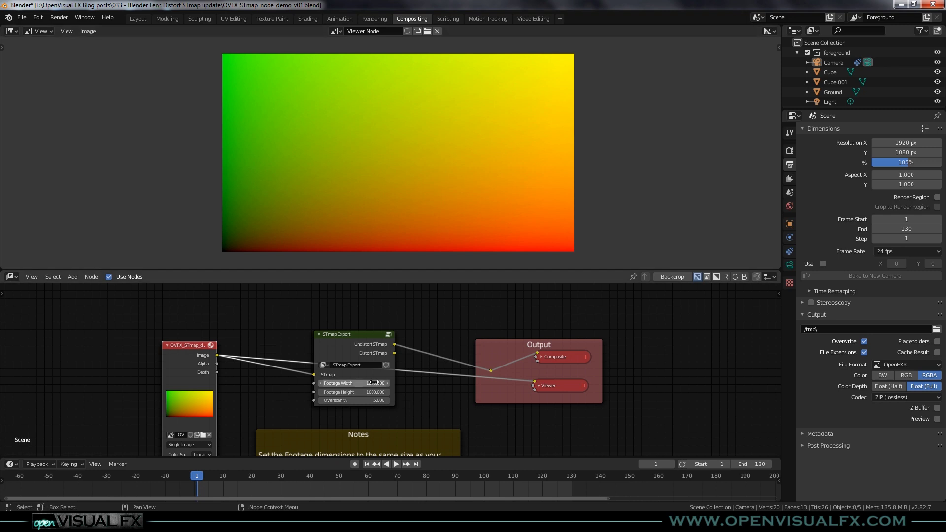
pyautogui.scroll(1, 343, 394)
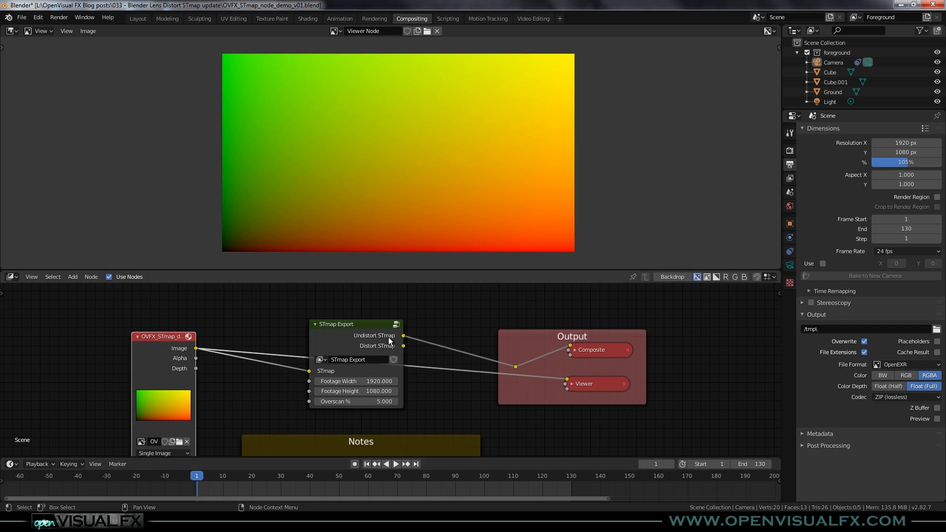
pyautogui.scroll(2, 361, 332)
pyautogui.scroll(-1, 470, 360)
pyautogui.moveTo(477, 433); pyautogui.dragTo(366, 374, button='middle')
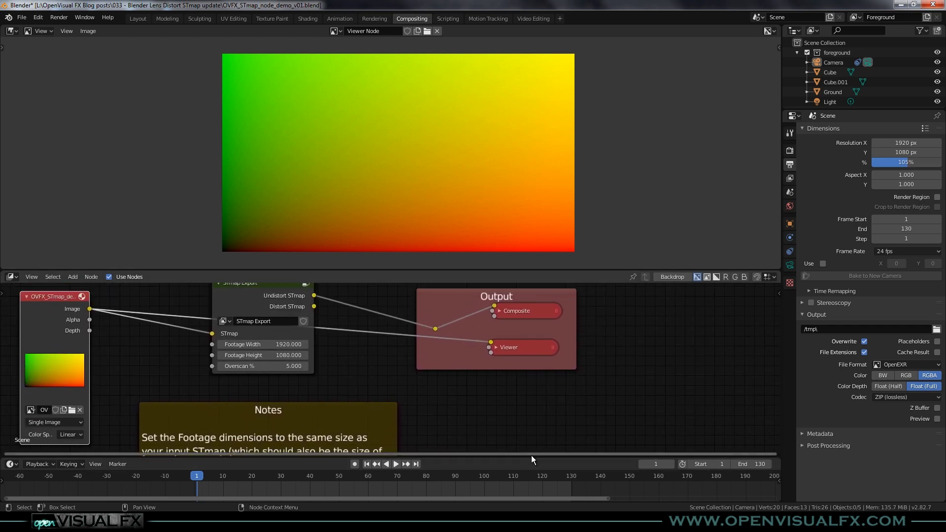
# Step: Browse the append dialog to the NodeTree data inside OVFX_STmap_node_v01.blend and close it without appending anything
pyautogui.click(21, 18)
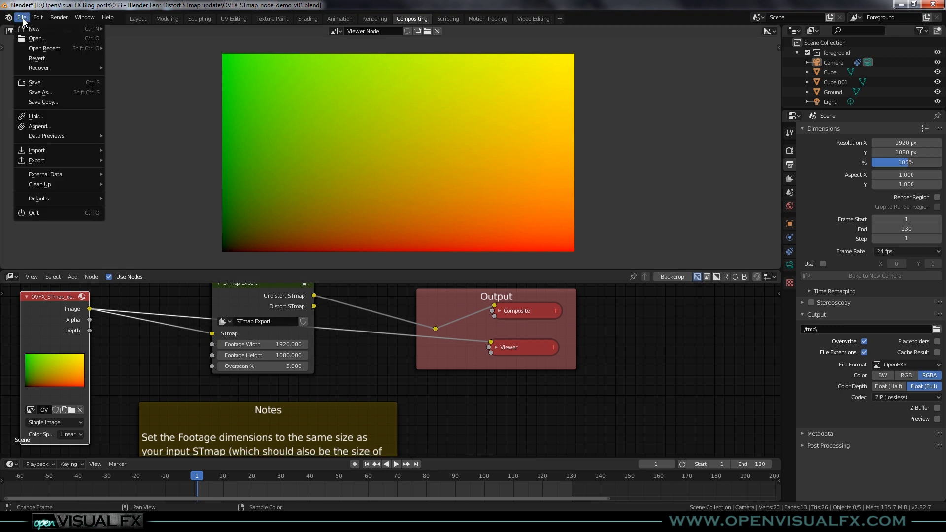
pyautogui.click(31, 128)
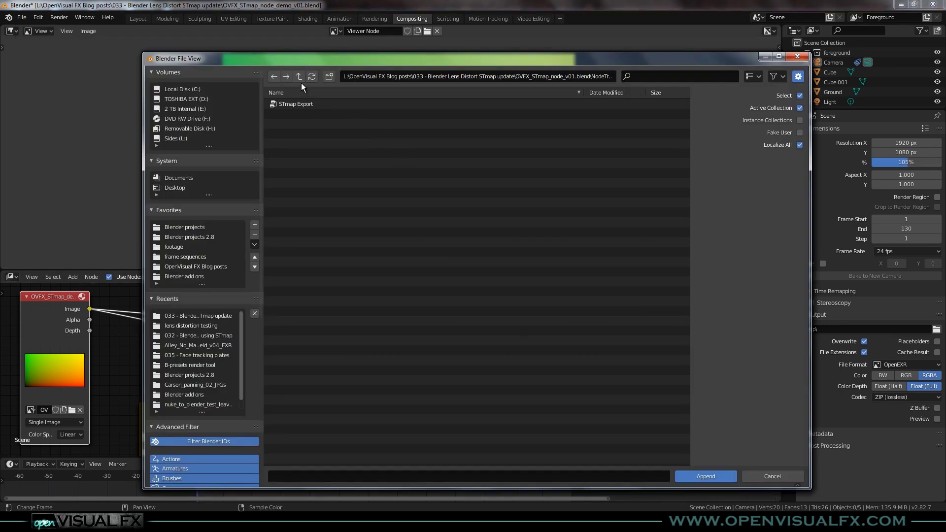
pyautogui.doubleClick(299, 76)
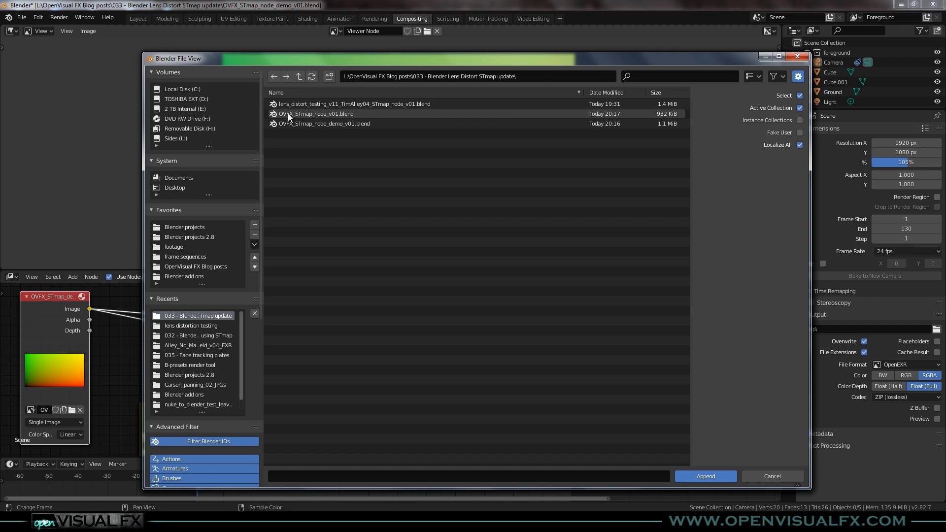
pyautogui.doubleClick(320, 113)
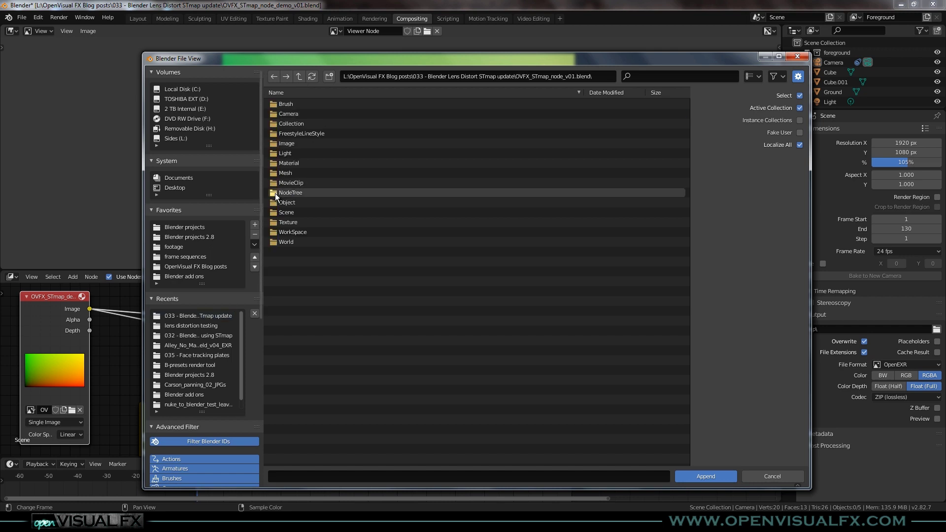
pyautogui.doubleClick(288, 192)
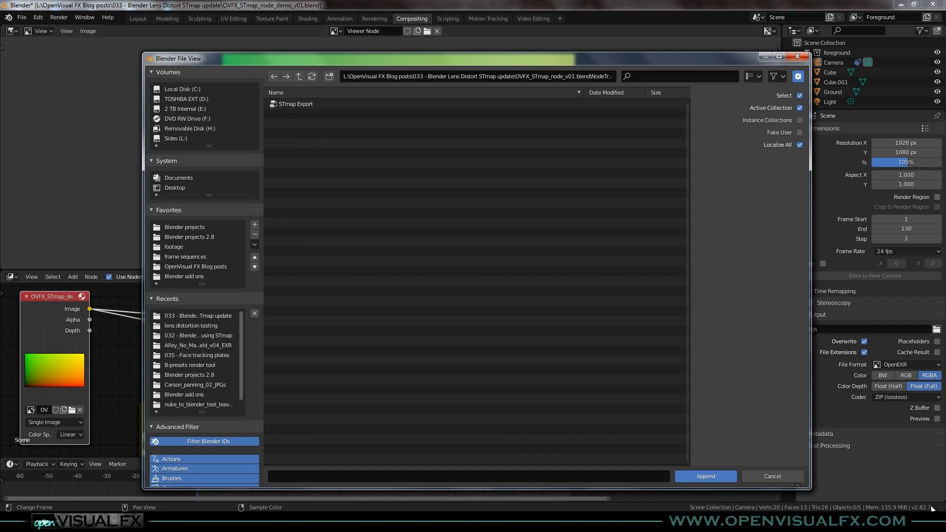
pyautogui.click(746, 474)
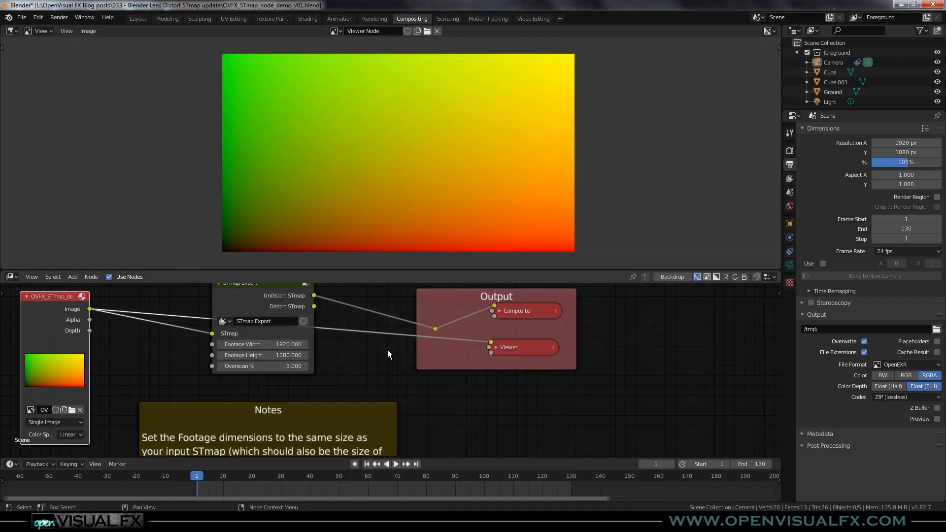
# Step: Add a second STmap Export group node below the Output frame and delete it again
pyautogui.hotkey('shift', 'a')
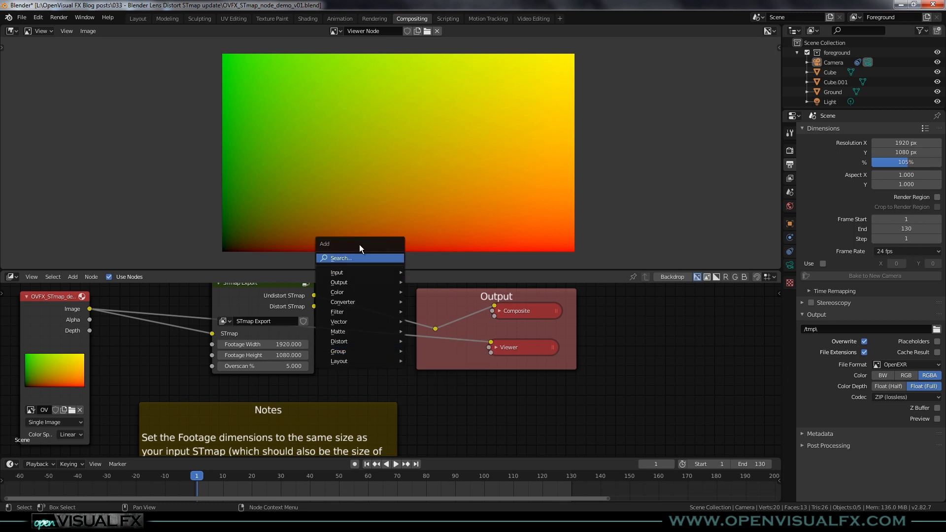
pyautogui.moveTo(345, 351)
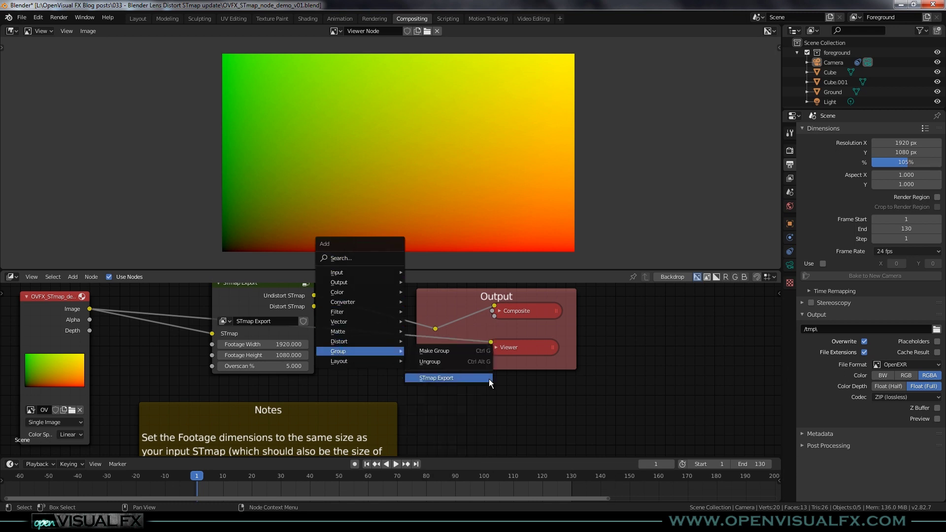
pyautogui.click(453, 376)
pyautogui.click(490, 386)
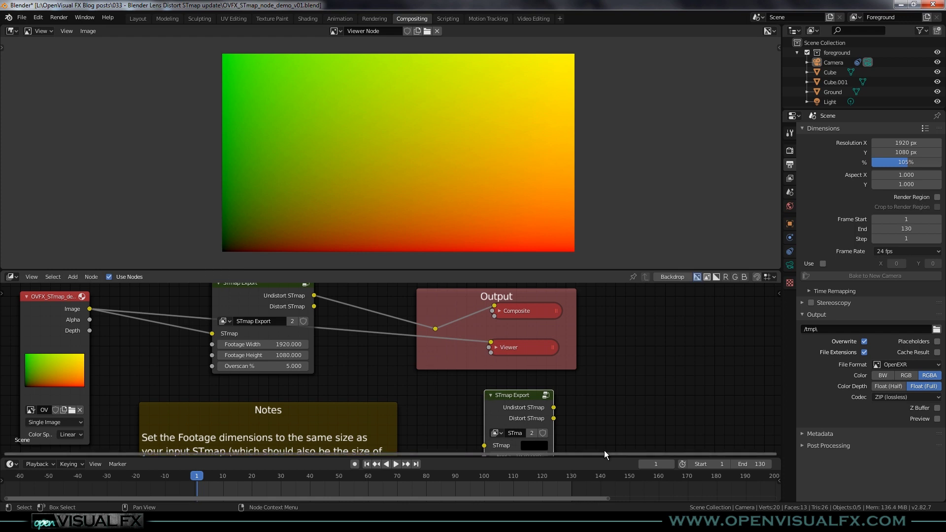
pyautogui.scroll(-1, 578, 395)
pyautogui.moveTo(523, 398); pyautogui.dragTo(487, 383)
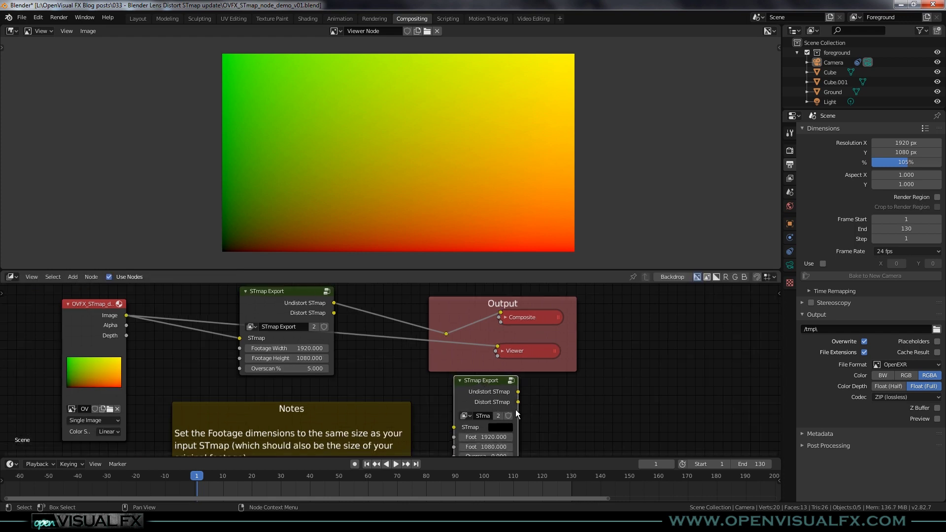
pyautogui.press('x')
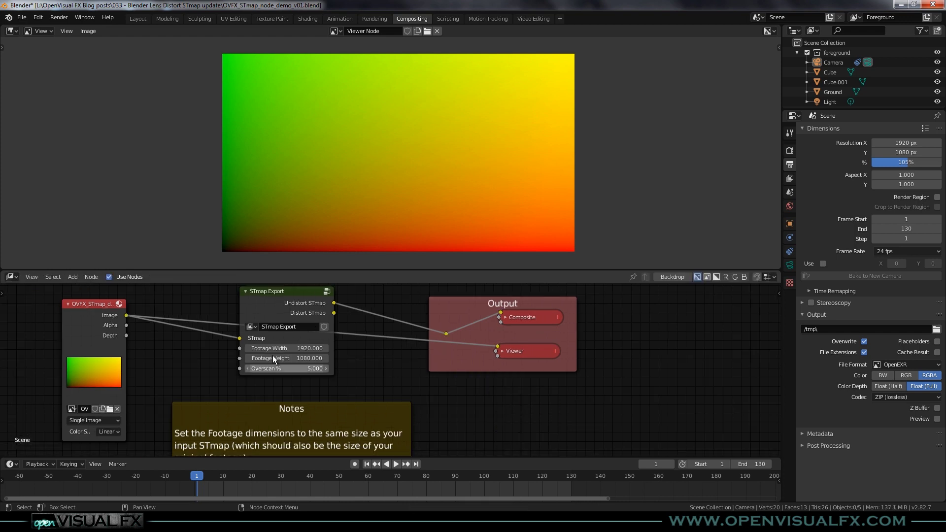
# Step: Connect the STmap Export node's Undistort STmap output to the Viewer node
pyautogui.scroll(1, 313, 354)
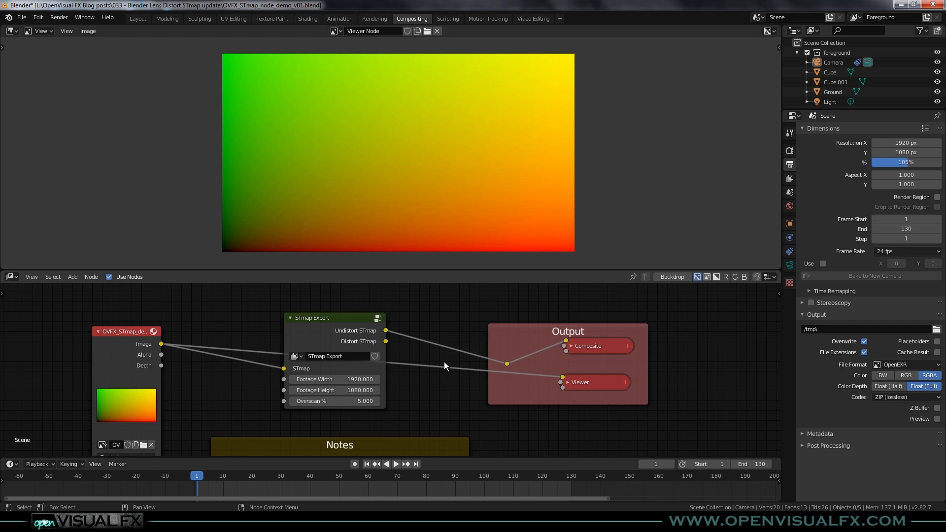
pyautogui.keyDown('ctrl'); pyautogui.keyDown('shift'); pyautogui.click(336, 321); pyautogui.keyUp('shift'); pyautogui.keyUp('ctrl')
pyautogui.keyDown('ctrl'); pyautogui.keyDown('shift'); pyautogui.click(336, 320); pyautogui.keyUp('shift'); pyautogui.keyUp('ctrl')
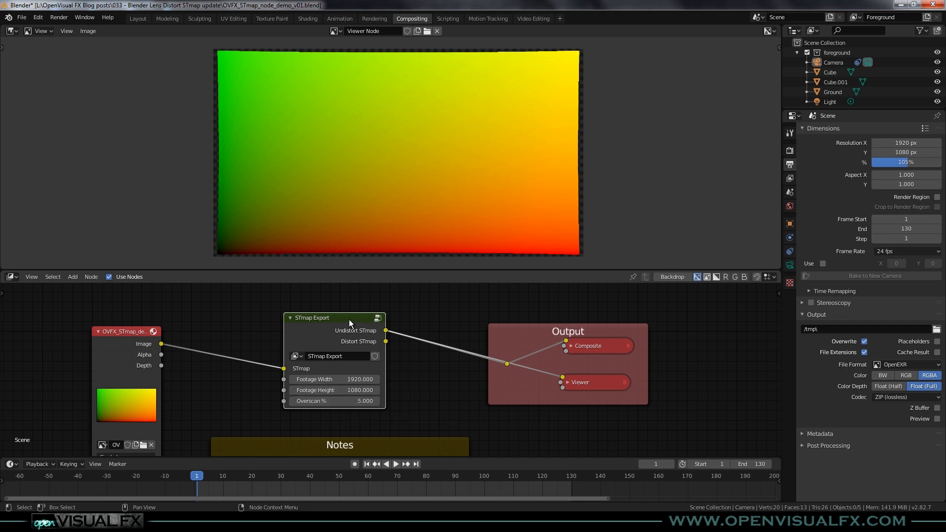
# Step: Inspect the Undistortion and Distortion nodes and their movie clips inside the STmap Export group, and leave the group
pyautogui.press('Tab')
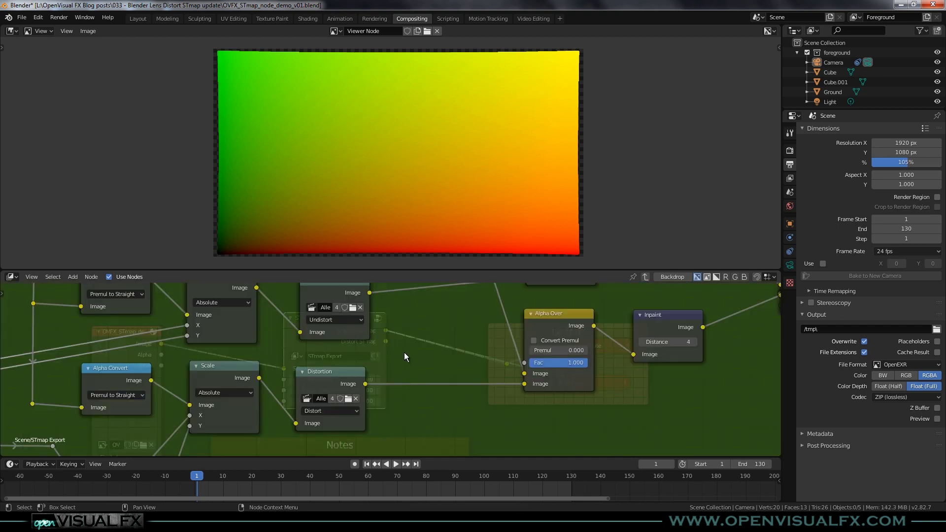
pyautogui.moveTo(404, 342); pyautogui.dragTo(452, 373, button='middle')
pyautogui.scroll(-2, 480, 392)
pyautogui.scroll(3, 457, 359)
pyautogui.scroll(-2, 457, 359)
pyautogui.scroll(3, 402, 342)
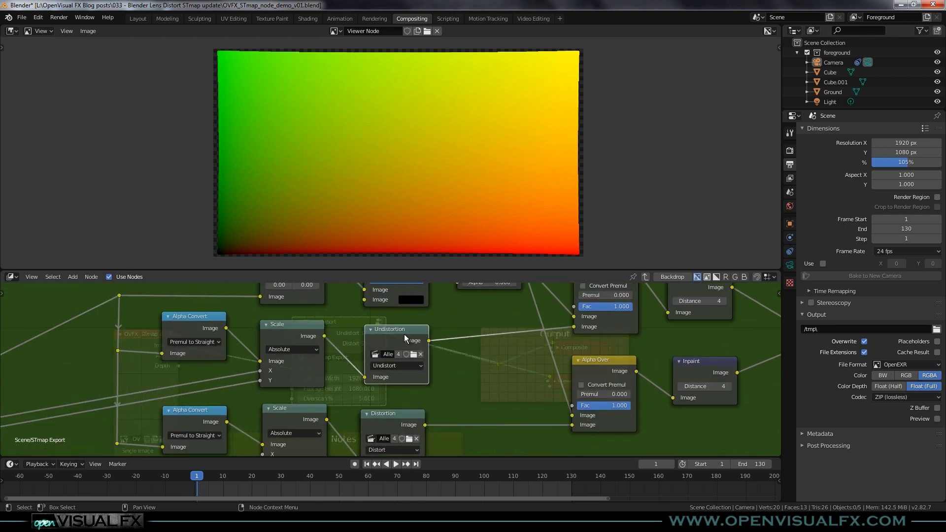
pyautogui.click(392, 413)
pyautogui.scroll(-1, 459, 398)
pyautogui.moveTo(458, 398); pyautogui.dragTo(431, 368, button='middle')
pyautogui.click(353, 328)
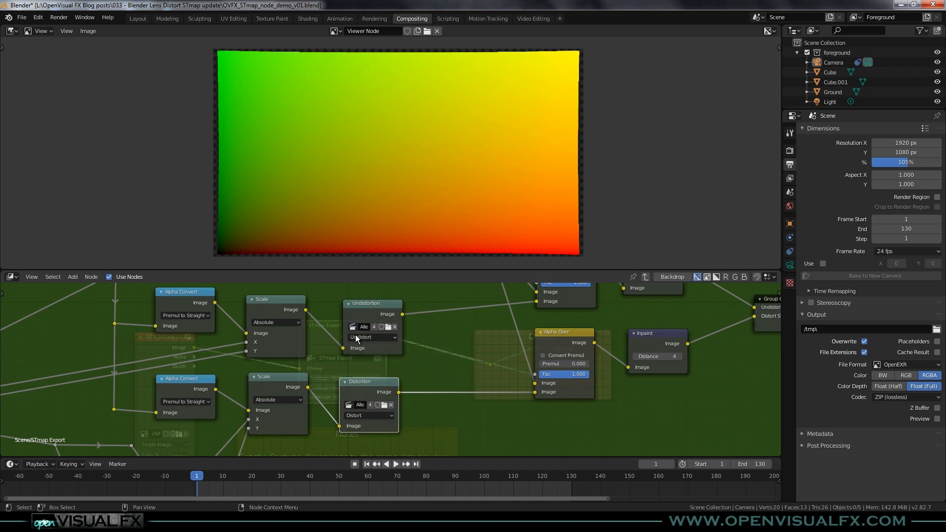
pyautogui.click(349, 405)
pyautogui.press('Tab')
pyautogui.scroll(-2, 392, 363)
pyautogui.keyDown('shift'); pyautogui.moveTo(408, 383); pyautogui.dragTo(370, 392, button='middle'); pyautogui.keyUp('shift')
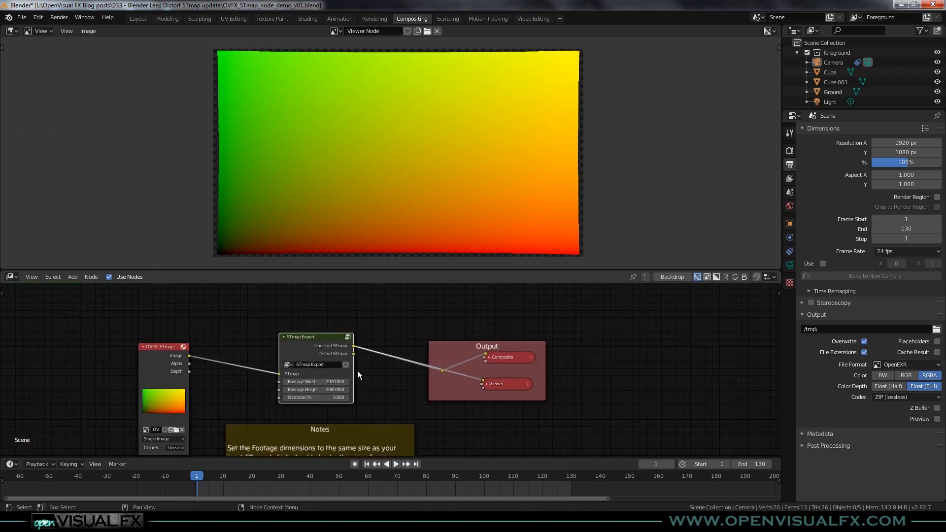
# Step: Compare the STmap Export node's Distort STmap and Undistort STmap outputs in the Viewer, ending on Undistort STmap
pyautogui.keyDown('ctrl'); pyautogui.keyDown('shift'); pyautogui.click(328, 340); pyautogui.keyUp('shift'); pyautogui.keyUp('ctrl')
pyautogui.keyDown('ctrl'); pyautogui.keyDown('shift'); pyautogui.click(327, 339); pyautogui.keyUp('shift'); pyautogui.keyUp('ctrl')
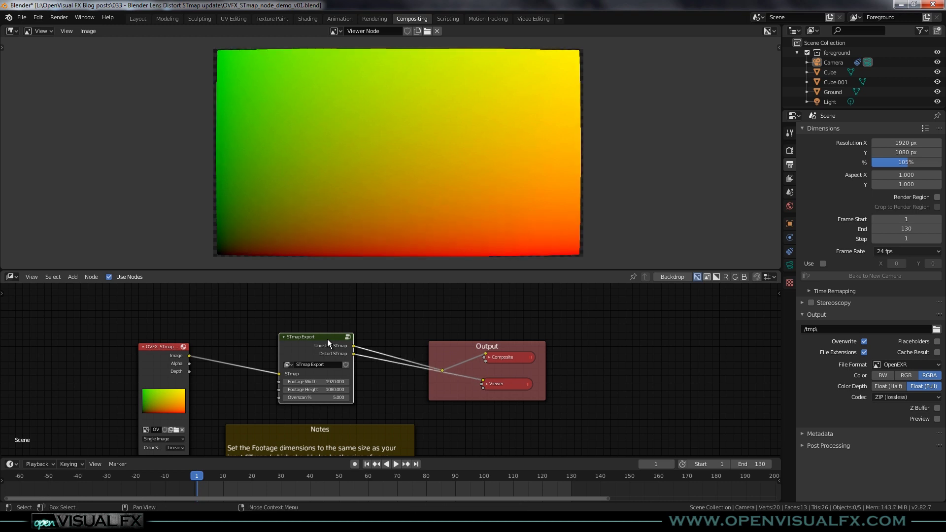
pyautogui.keyDown('ctrl'); pyautogui.keyDown('shift'); pyautogui.click(325, 341); pyautogui.keyUp('shift'); pyautogui.keyUp('ctrl')
# Step: Check the OpenEXR export options for the viewer image, cancel the save, and feed the Distort STmap output to the Viewer
pyautogui.click(88, 31)
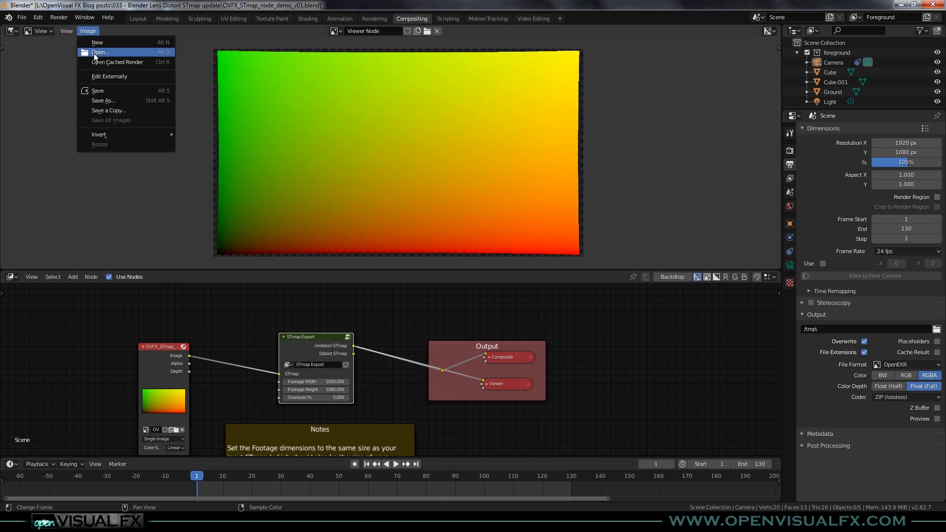
pyautogui.click(99, 98)
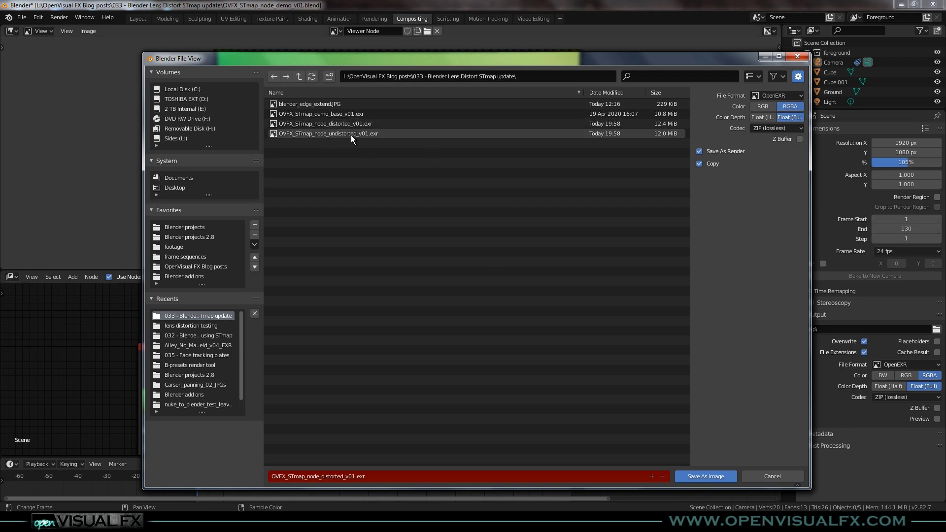
pyautogui.click(772, 476)
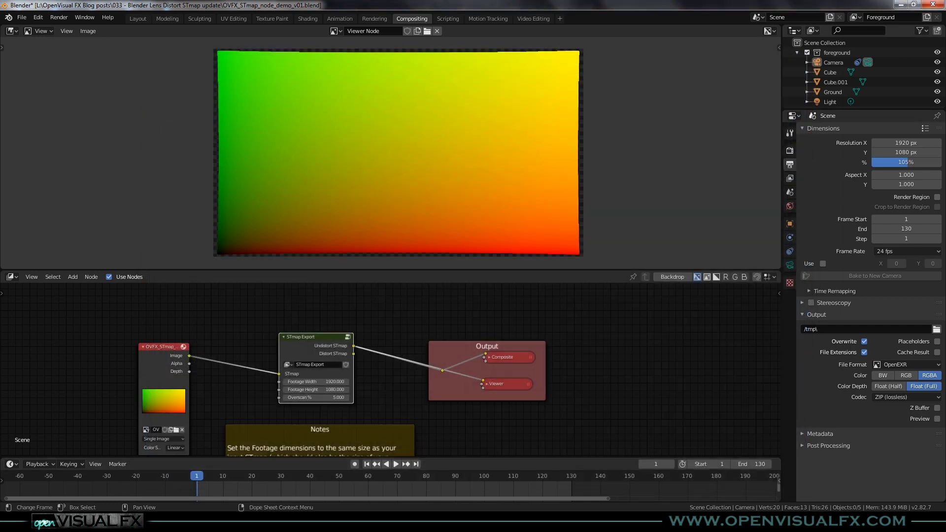
pyautogui.keyDown('ctrl'); pyautogui.keyDown('shift'); pyautogui.click(311, 335); pyautogui.keyUp('shift'); pyautogui.keyUp('ctrl')
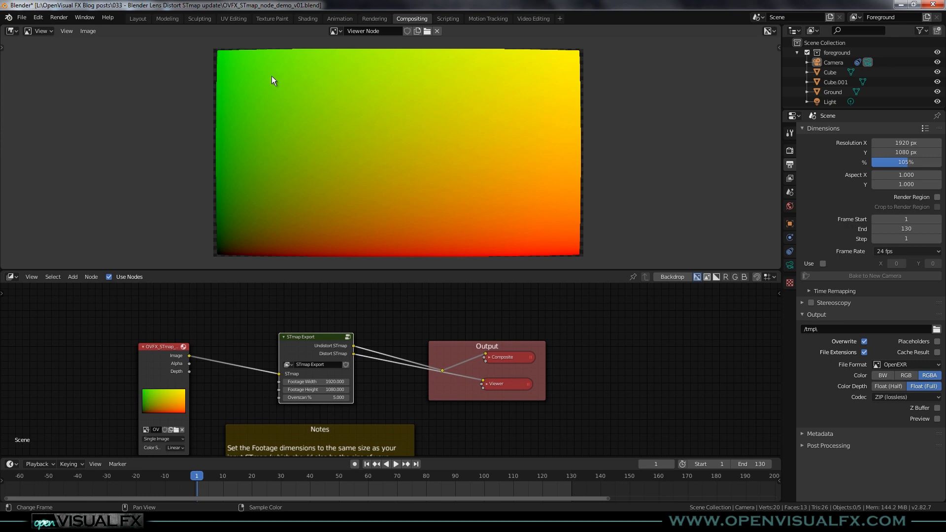
# Step: Switch to Natron and display the Read1 footage in the viewer, enlarging it to examine the fence
pyautogui.click(651, 488)
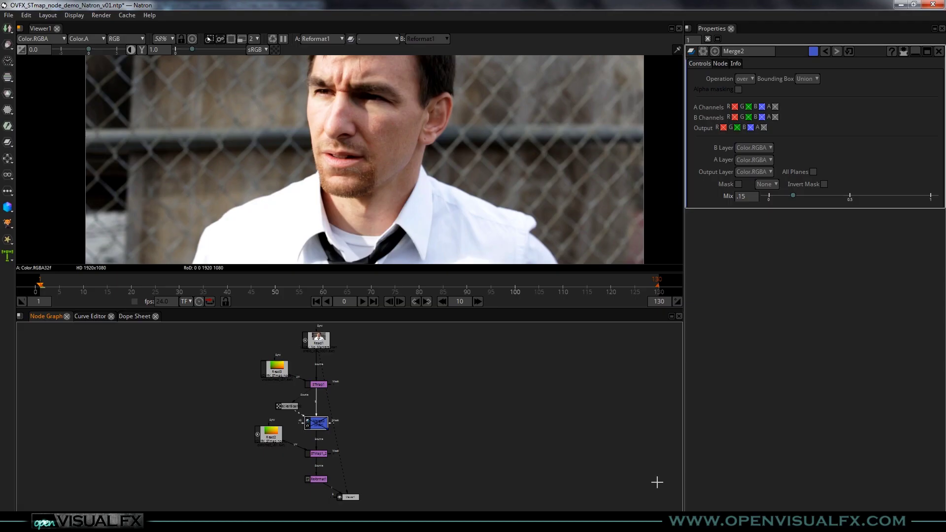
pyautogui.click(399, 367)
pyautogui.press('1')
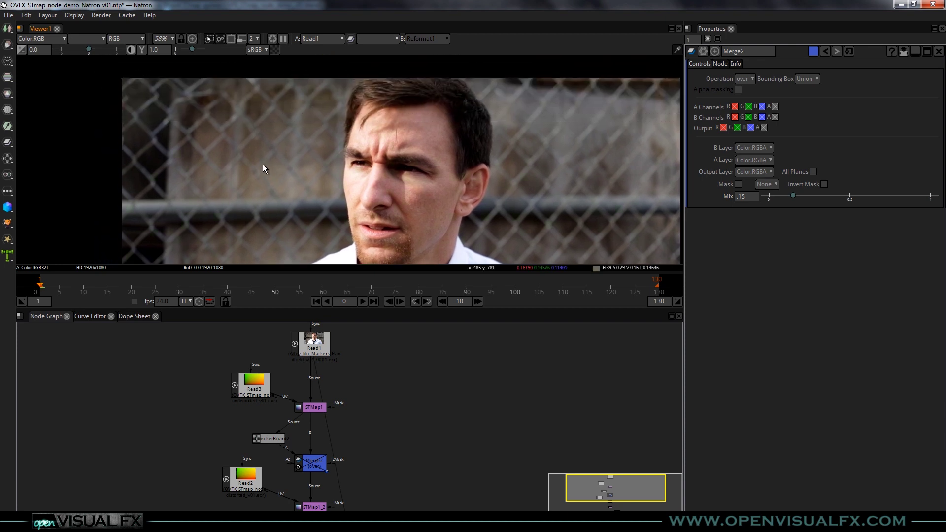
pyautogui.scroll(4, 243, 131)
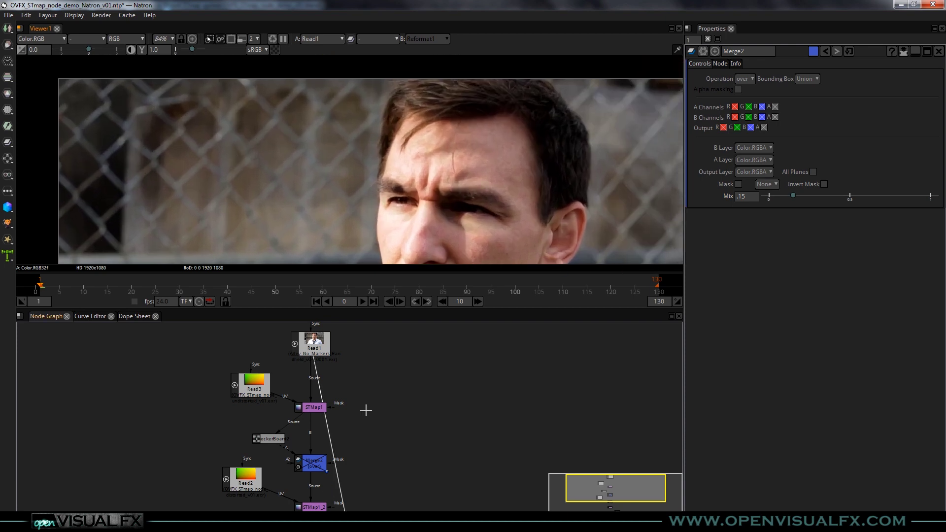
pyautogui.scroll(3, 241, 398)
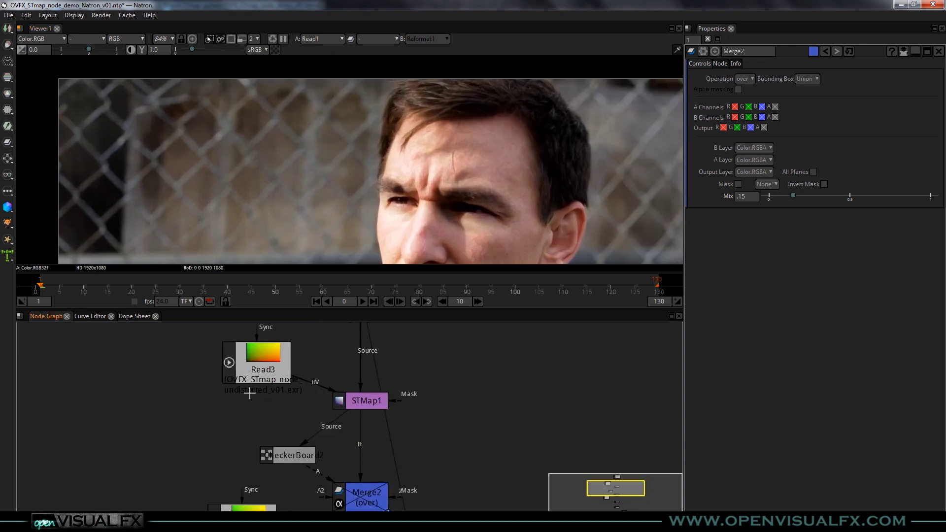
# Step: Enlarge the viewer pane and display the STMap1 node's undistorted output, showing the full frame
pyautogui.scroll(-3, 226, 421)
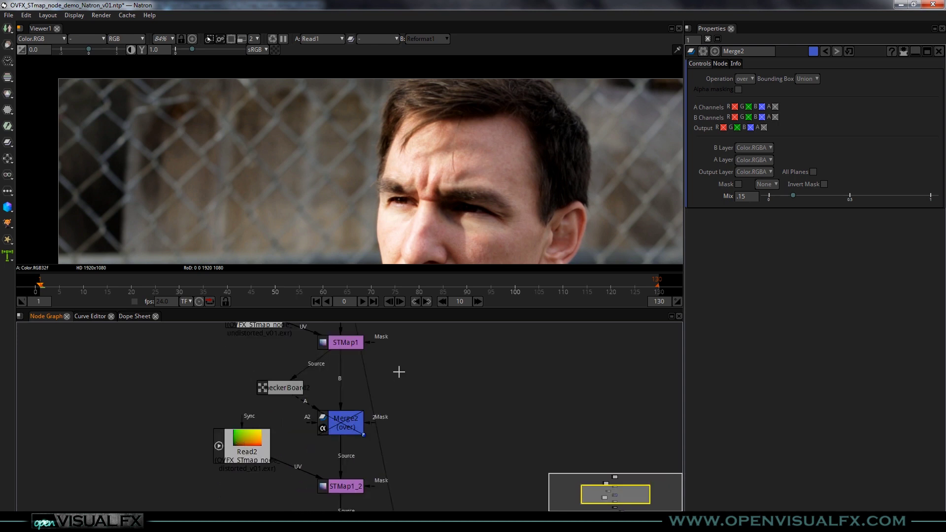
pyautogui.scroll(-2, 401, 224)
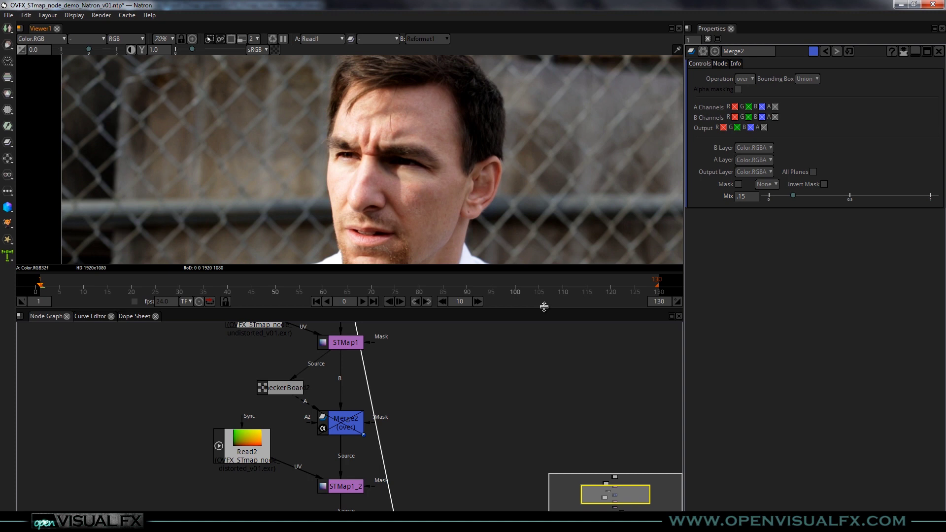
pyautogui.moveTo(544, 307); pyautogui.dragTo(537, 353)
pyautogui.scroll(-2, 371, 182)
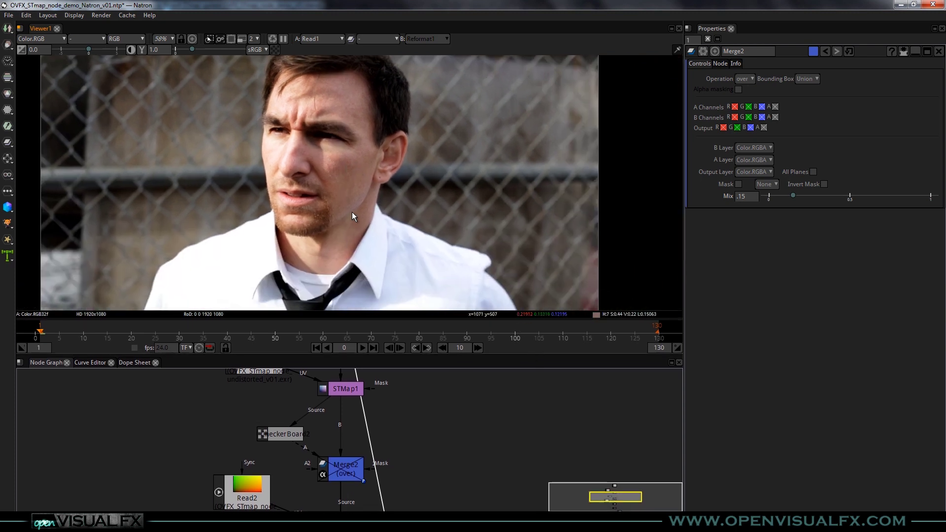
pyautogui.click(356, 394)
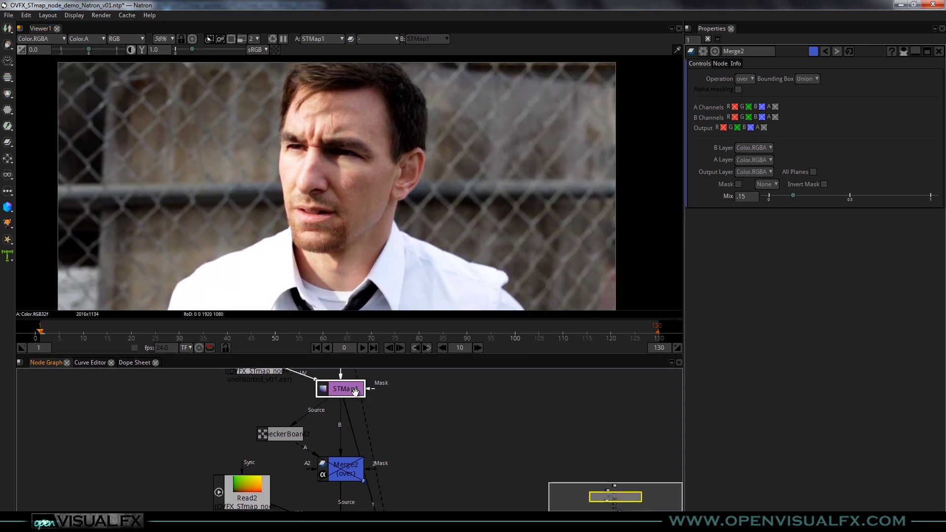
pyautogui.press('1')
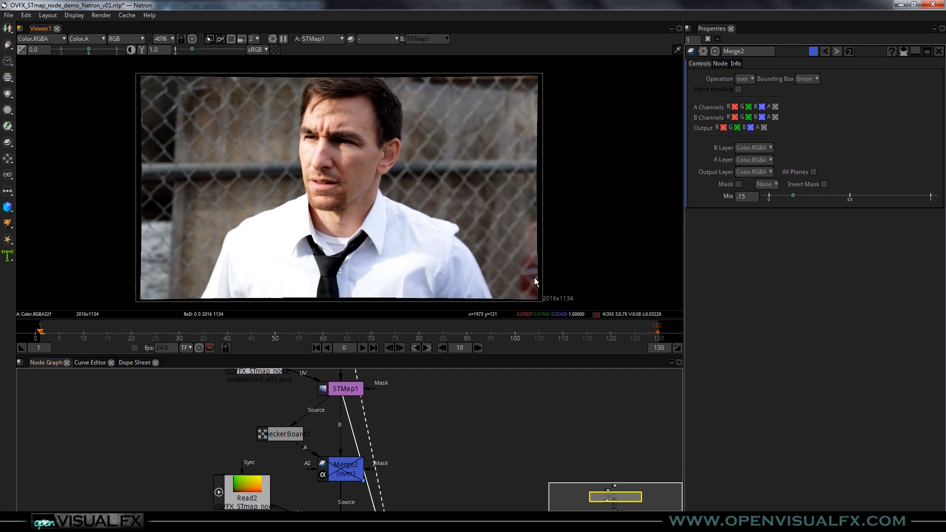
# Step: Display the STMap1_2 output and finally the Reformat1 output in the viewer, enlarging the image
pyautogui.moveTo(359, 462); pyautogui.dragTo(359, 425, button='middle')
pyautogui.moveTo(343, 483); pyautogui.dragTo(332, 461, button='middle')
pyautogui.click(335, 473)
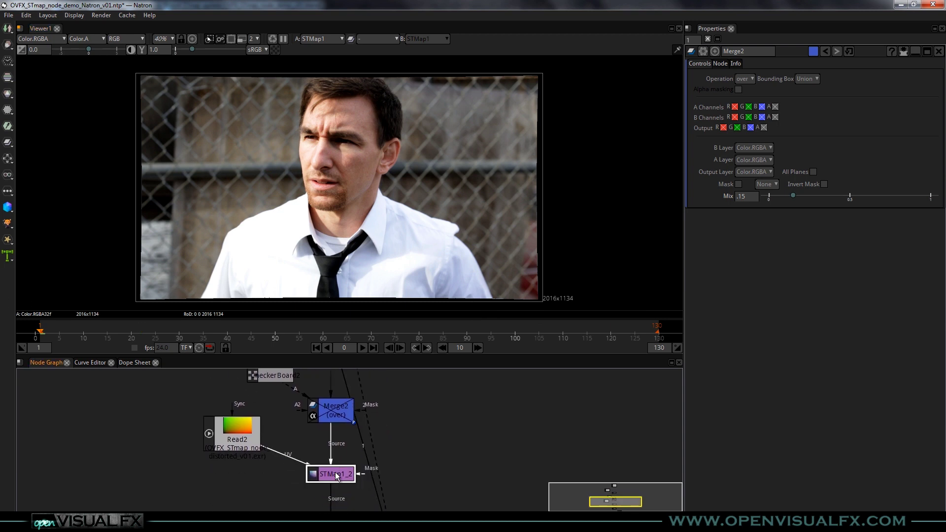
pyautogui.press('1')
pyautogui.moveTo(360, 476); pyautogui.dragTo(353, 440, button='middle')
pyautogui.click(321, 486)
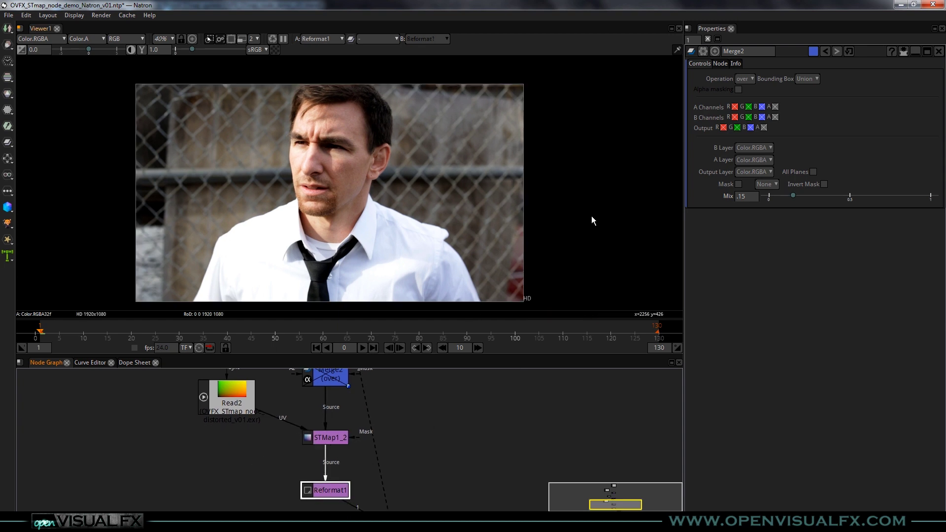
pyautogui.press('1')
pyautogui.moveTo(311, 135); pyautogui.dragTo(337, 115, button='middle')
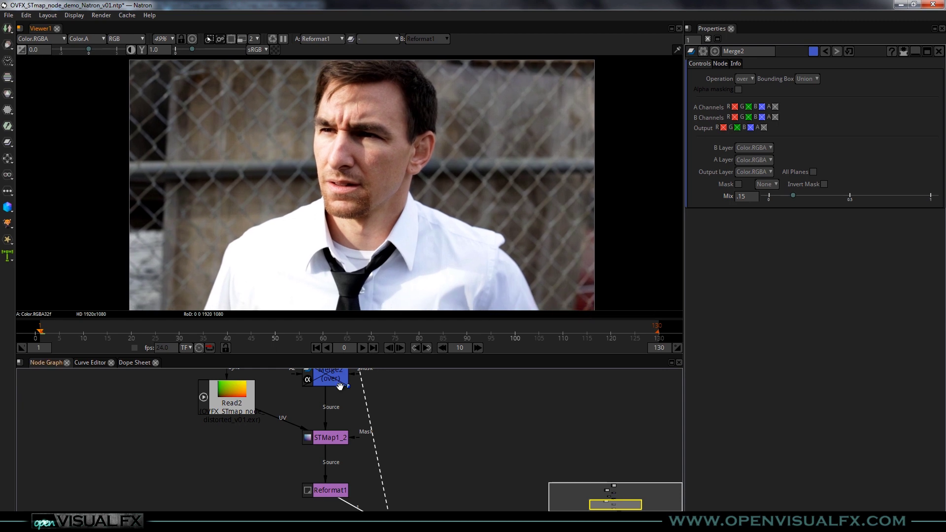
# Step: Disable the STMap1_2 node to compare the Reformat1 image without redistortion, and enable it again
pyautogui.click(325, 440)
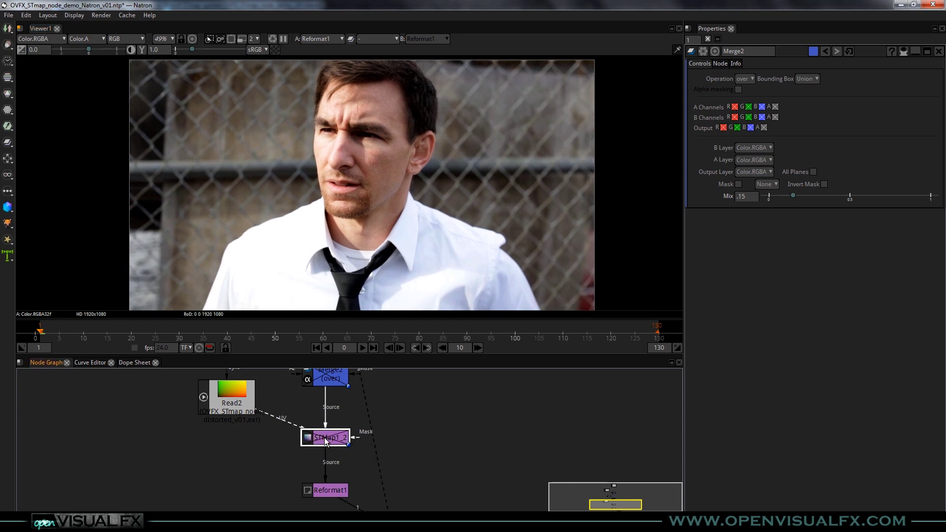
pyautogui.press('d')
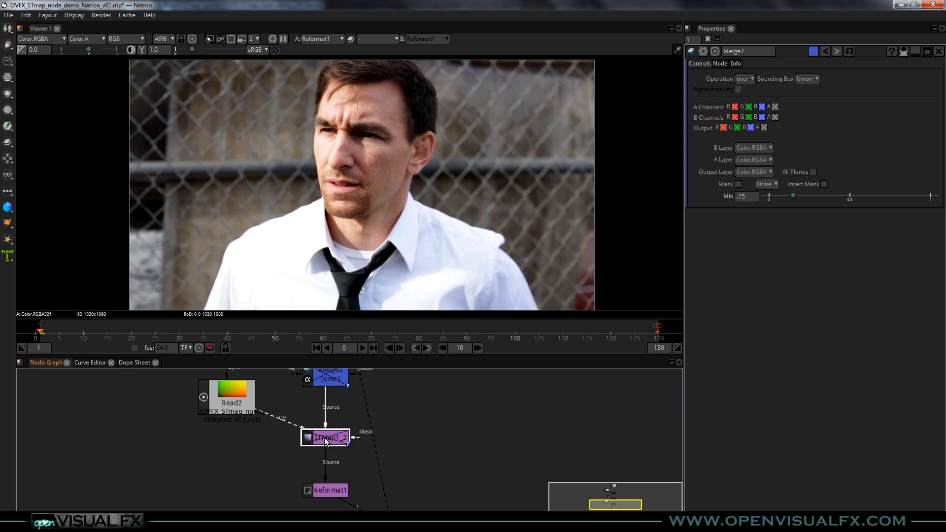
pyautogui.press('d')
# Step: Enable the Merge2 node to overlay the CheckerBoard2 pattern on the footage
pyautogui.moveTo(352, 409); pyautogui.dragTo(321, 467, button='middle')
pyautogui.moveTo(334, 396); pyautogui.dragTo(318, 474, button='middle')
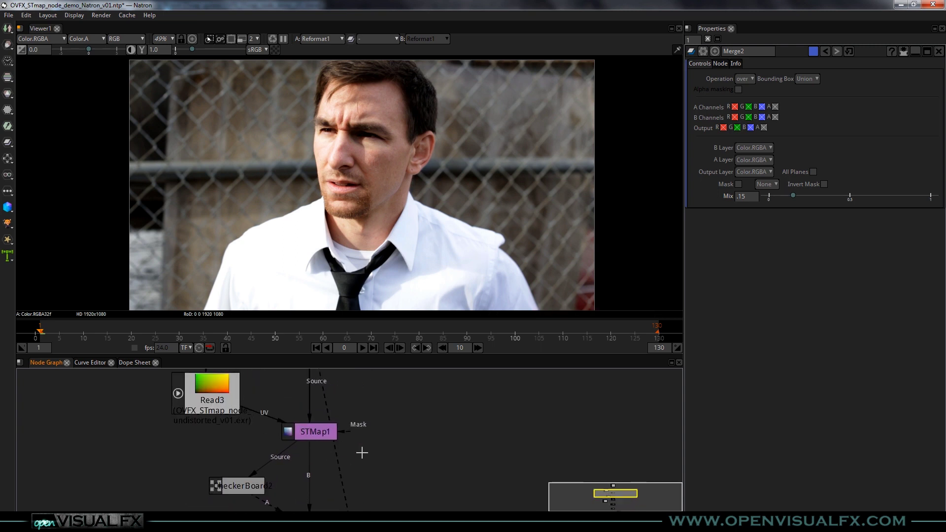
pyautogui.moveTo(362, 453); pyautogui.dragTo(371, 371, button='middle')
pyautogui.click(319, 448)
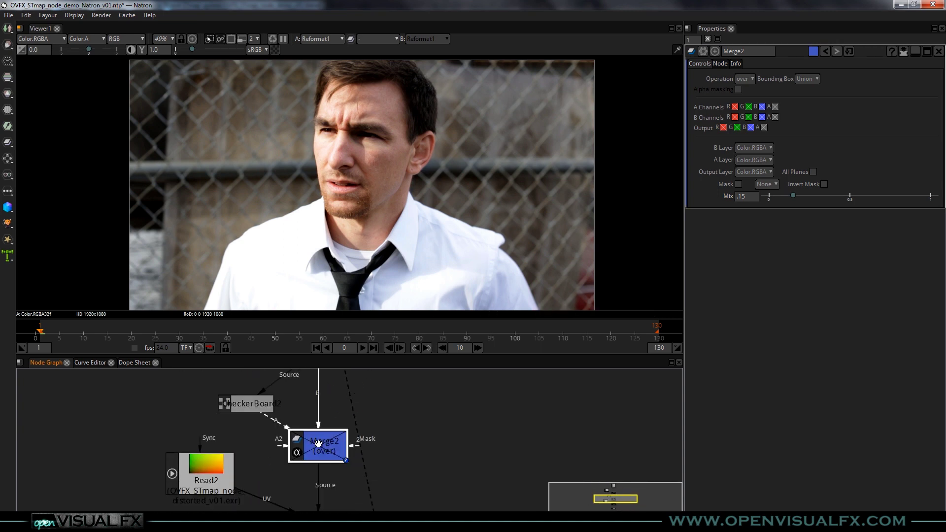
pyautogui.press('d')
# Step: Switch the STMap1_2 node off and on repeatedly to compare the checkerboard overlay with and without distortion, leaving it enabled
pyautogui.moveTo(430, 458); pyautogui.dragTo(423, 407, button='middle')
pyautogui.click(316, 458)
pyautogui.press('1')
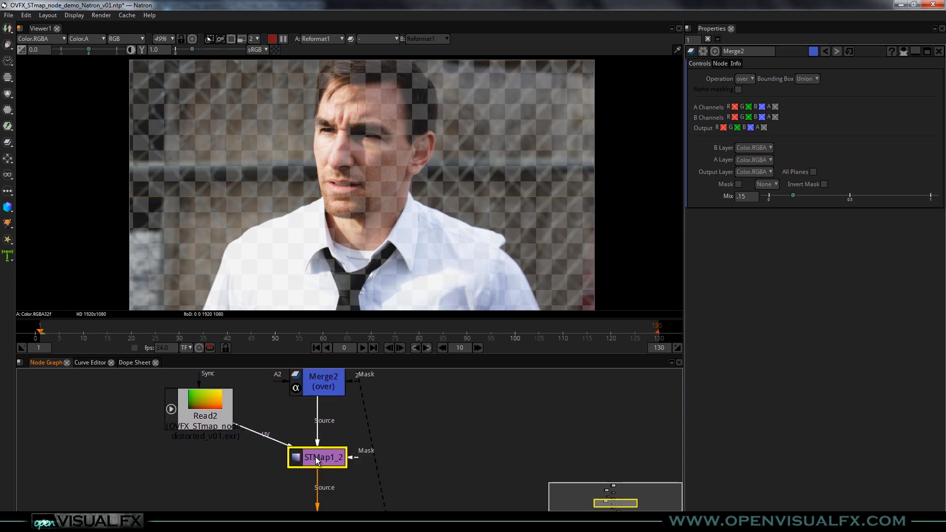
pyautogui.press('d')
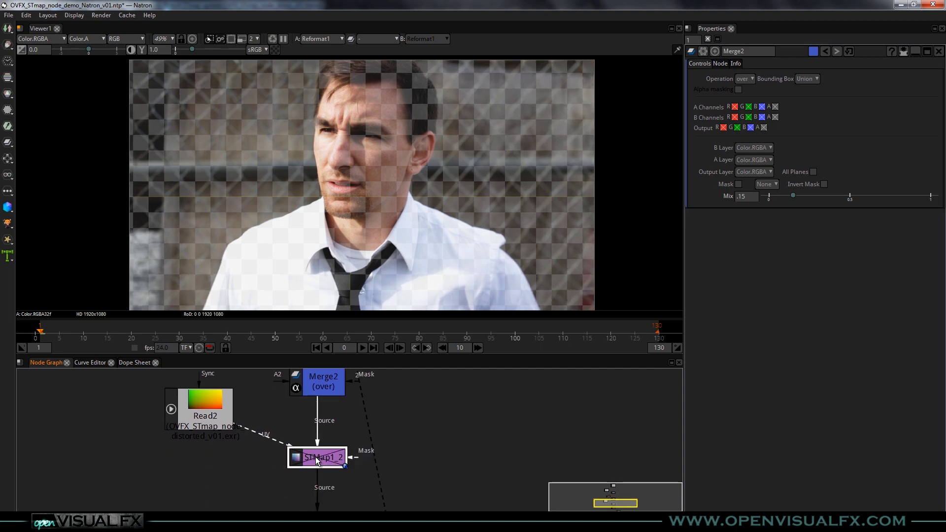
pyautogui.press('d')
pyautogui.press('d')
pyautogui.press('d')
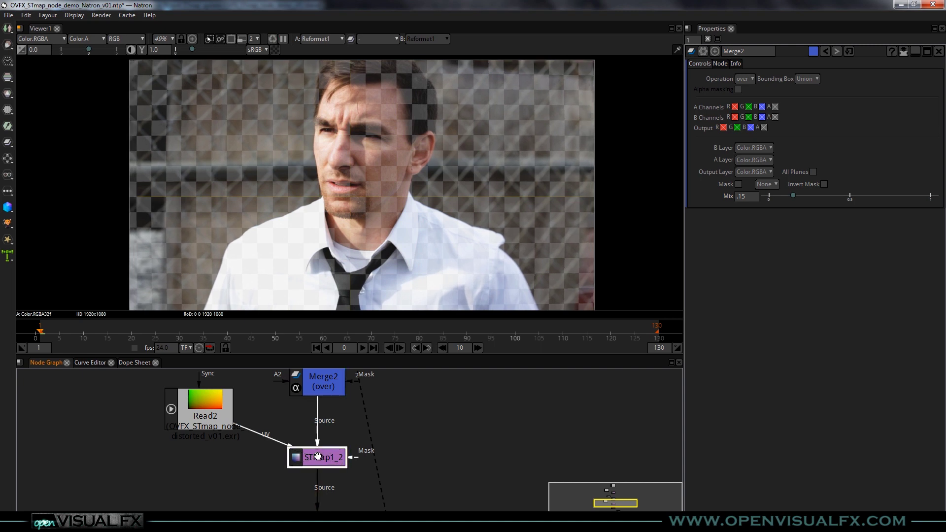
# Step: Highlight the Read2 distort map together with STMap1_2, clear the selection, and review the surrounding node chain
pyautogui.scroll(-2, 301, 457)
pyautogui.click(232, 420)
pyautogui.keyDown('shift'); pyautogui.click(323, 460); pyautogui.keyUp('shift')
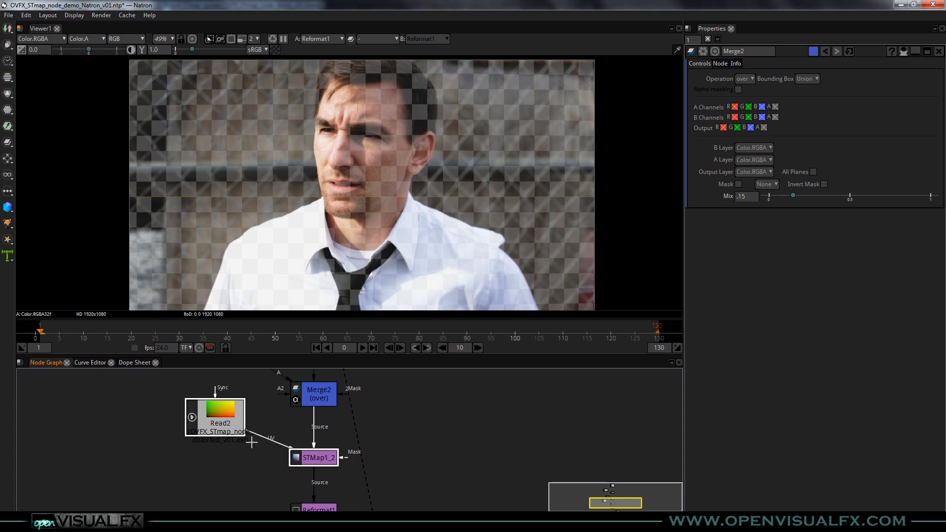
pyautogui.click(500, 451)
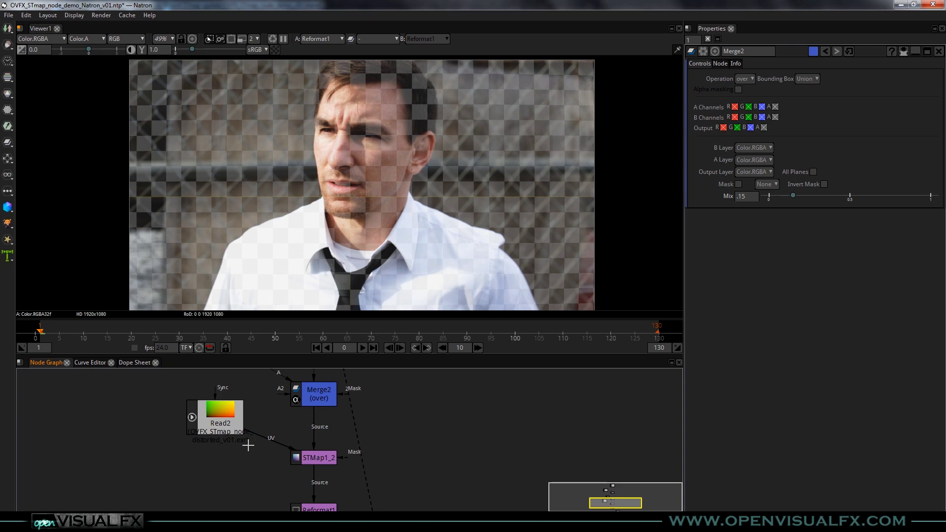
pyautogui.scroll(-2, 287, 429)
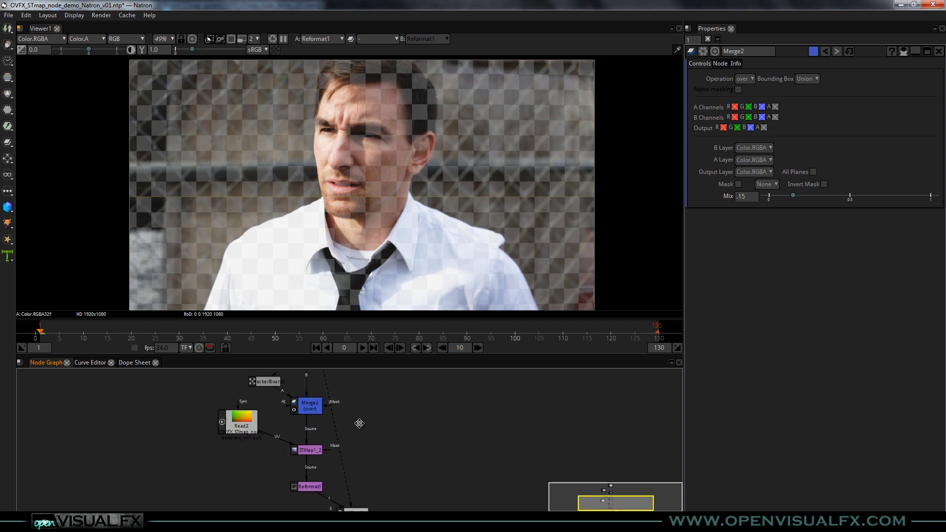
pyautogui.moveTo(359, 423); pyautogui.dragTo(353, 466, button='middle')
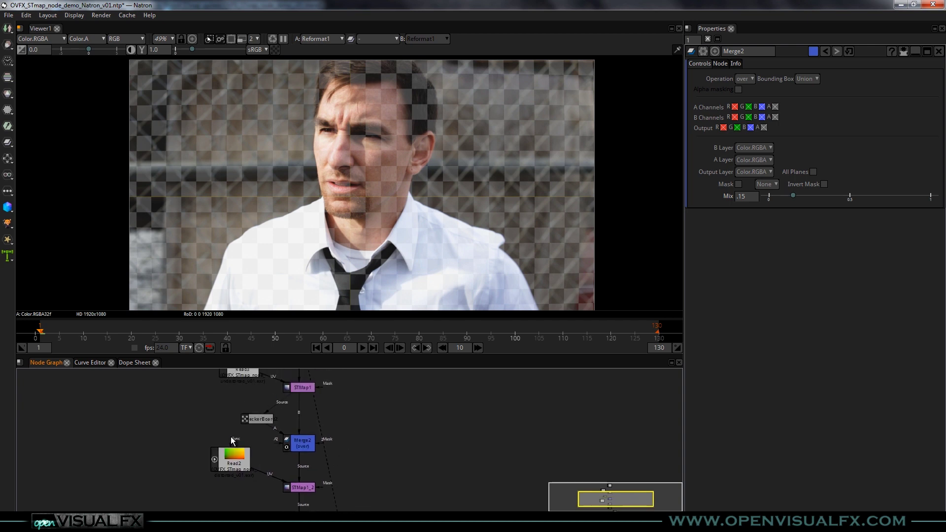